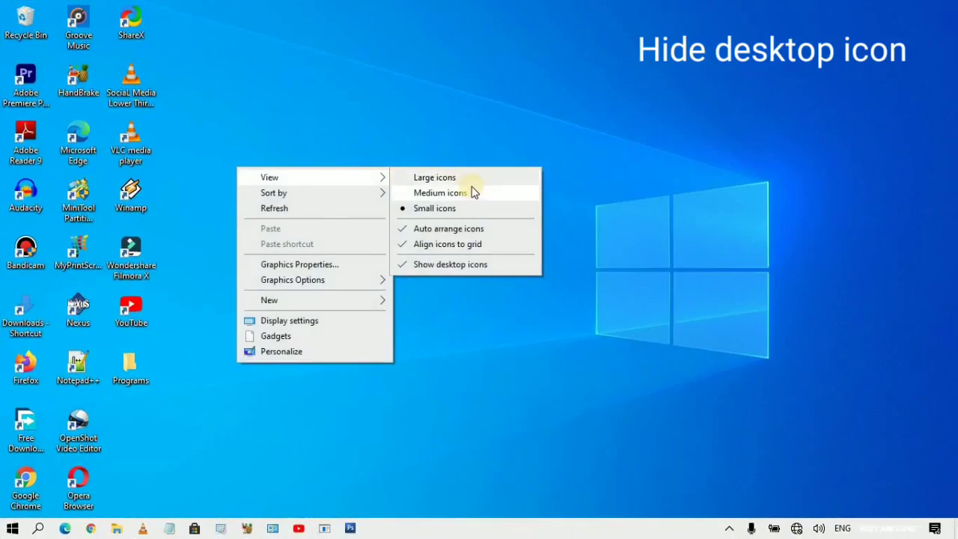
# Hide all desktop icons and refresh the desktop
pyautogui.click(462, 267)
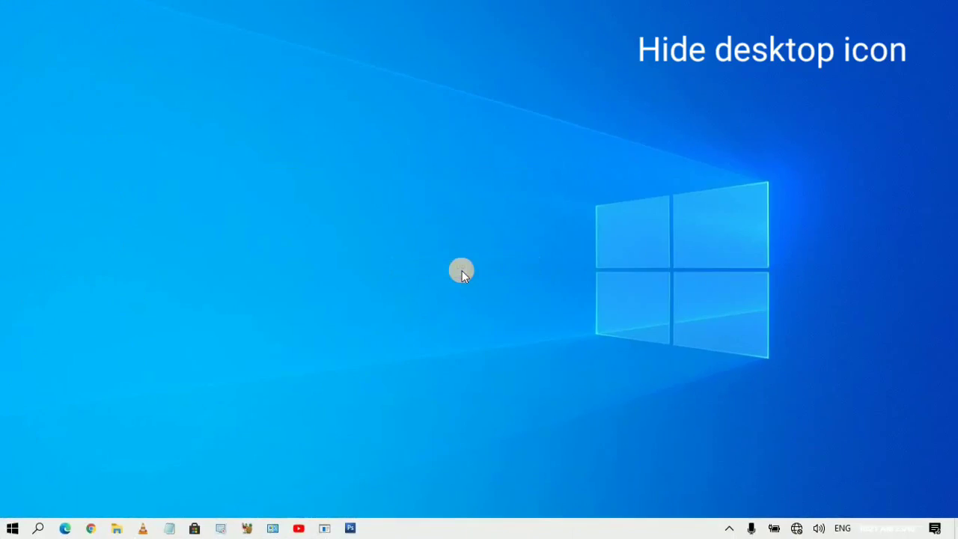
pyautogui.rightClick(463, 277)
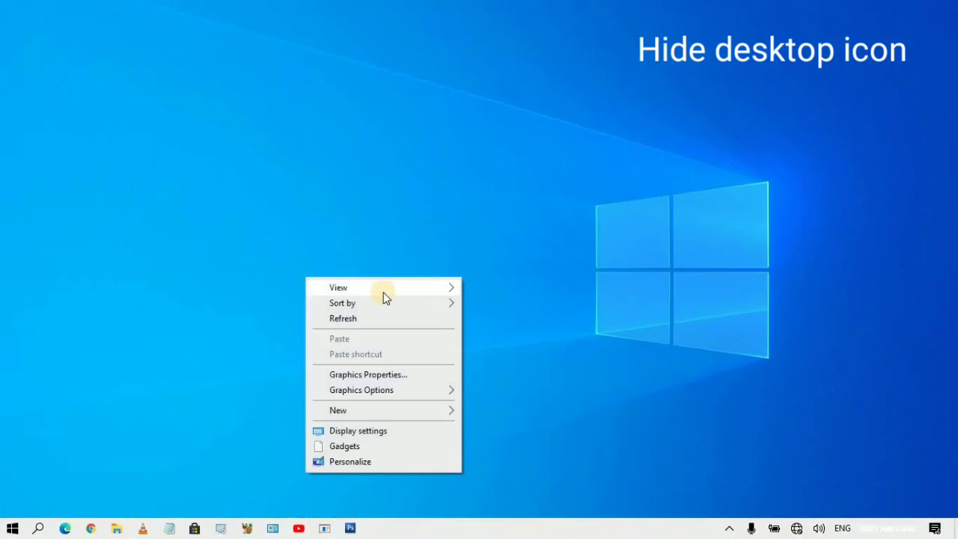
pyautogui.click(364, 321)
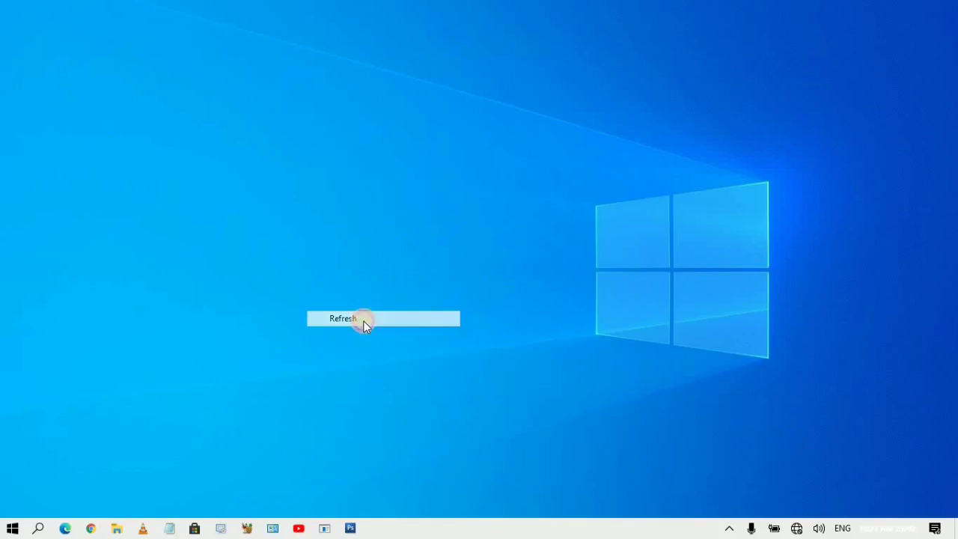
# Open the taskbar settings and set combining of taskbar buttons to "Always, hide labels"
pyautogui.rightClick(509, 529)
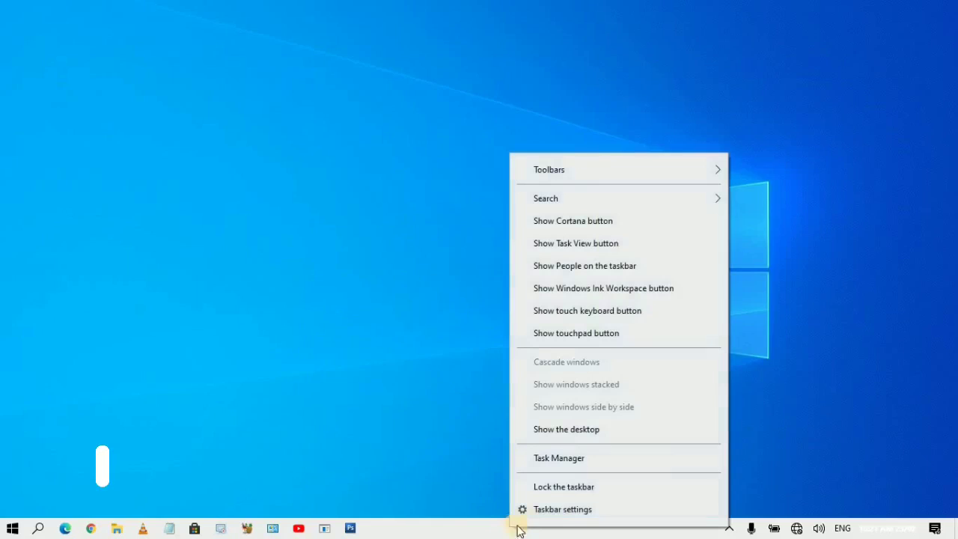
pyautogui.click(559, 513)
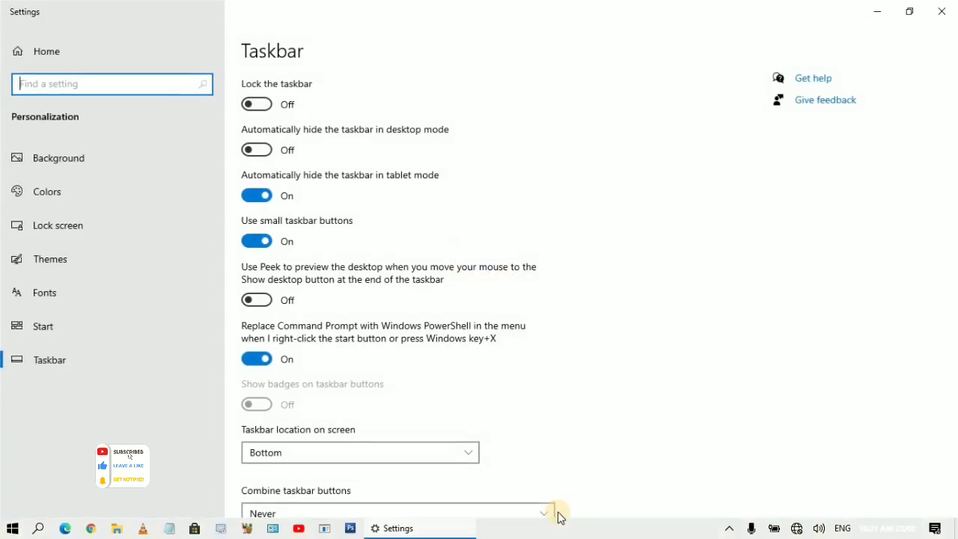
pyautogui.scroll(-2, 391, 337)
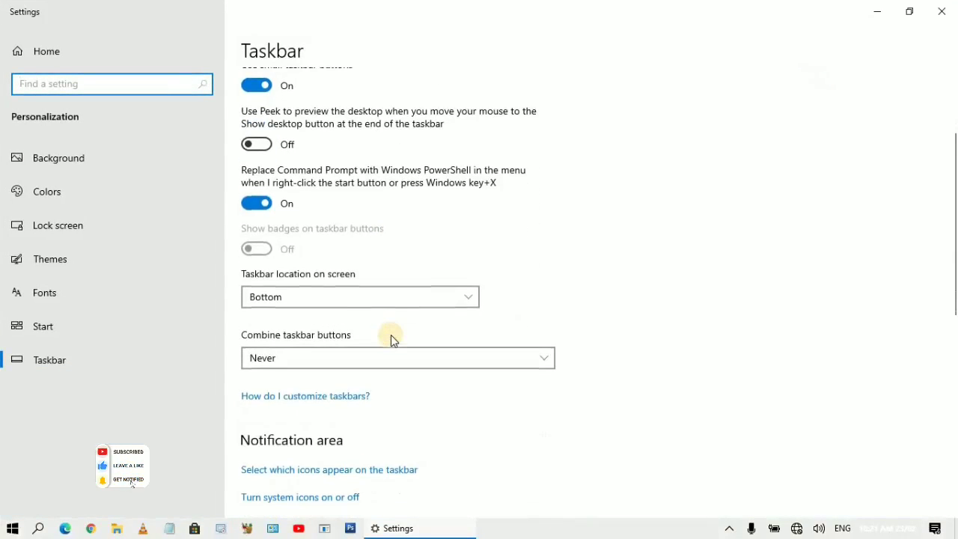
pyautogui.click(343, 359)
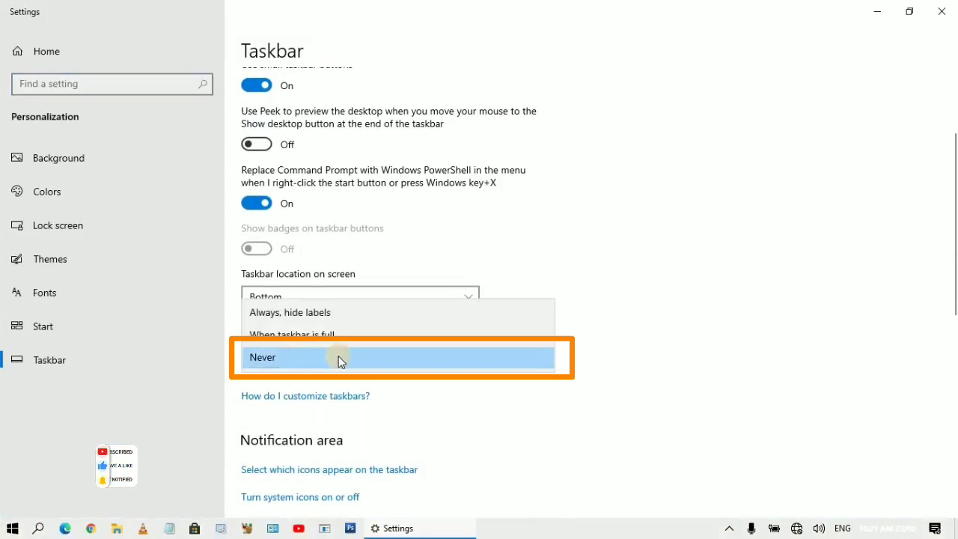
pyautogui.click(317, 316)
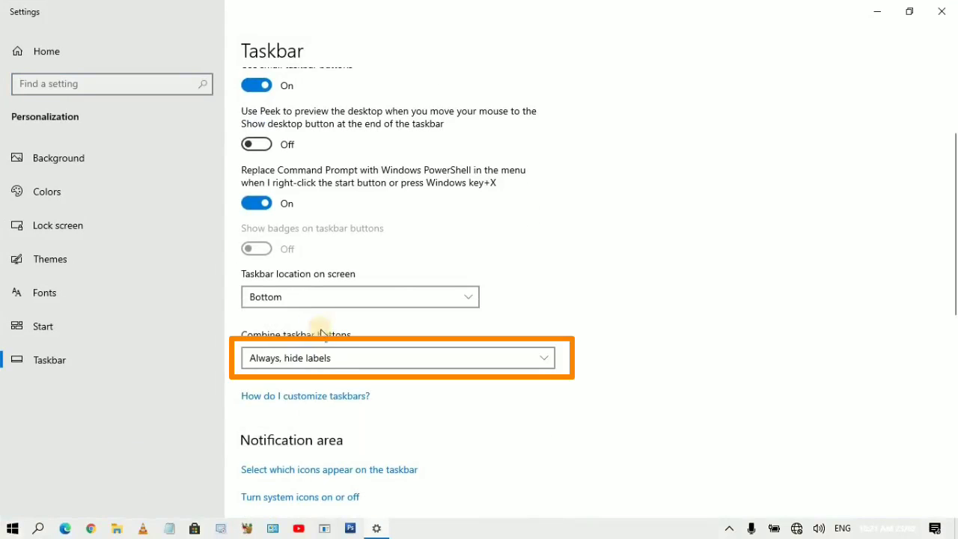
# In the Colors settings, set the colour mode to Dark and turn on transparency effects
pyautogui.click(48, 195)
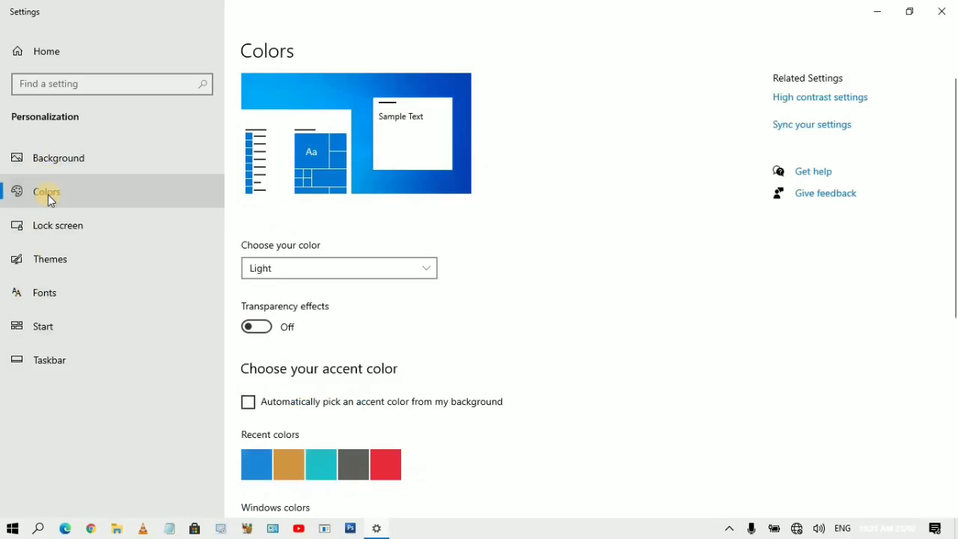
pyautogui.click(333, 279)
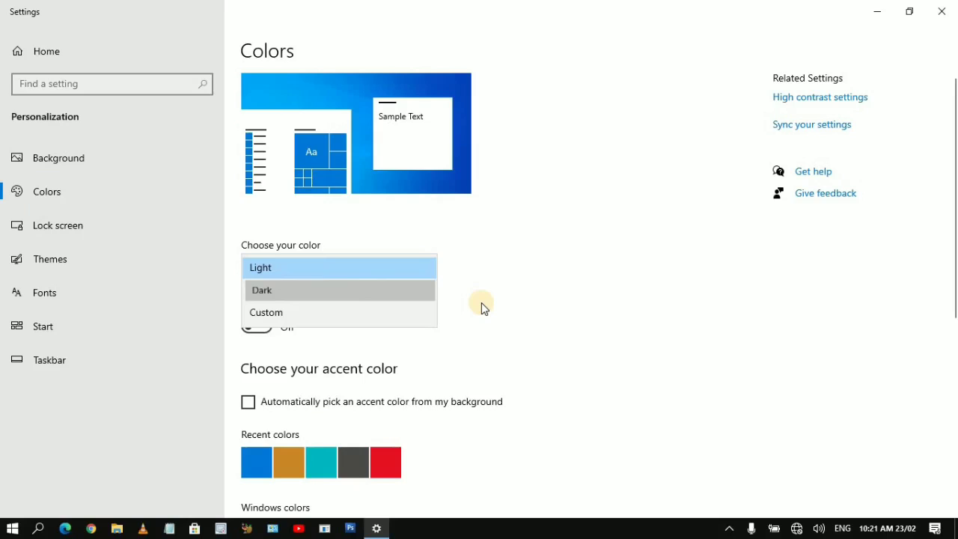
pyautogui.press('Return')
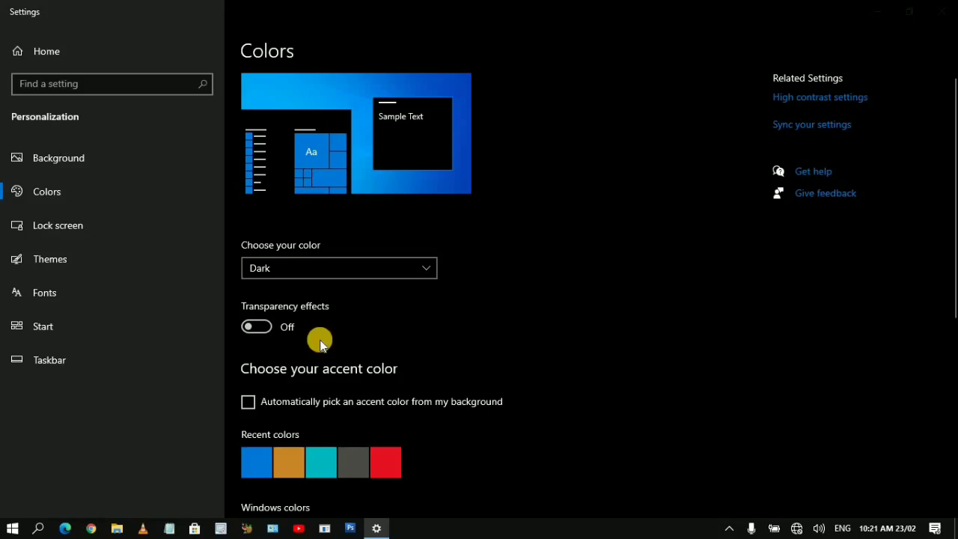
pyautogui.click(255, 326)
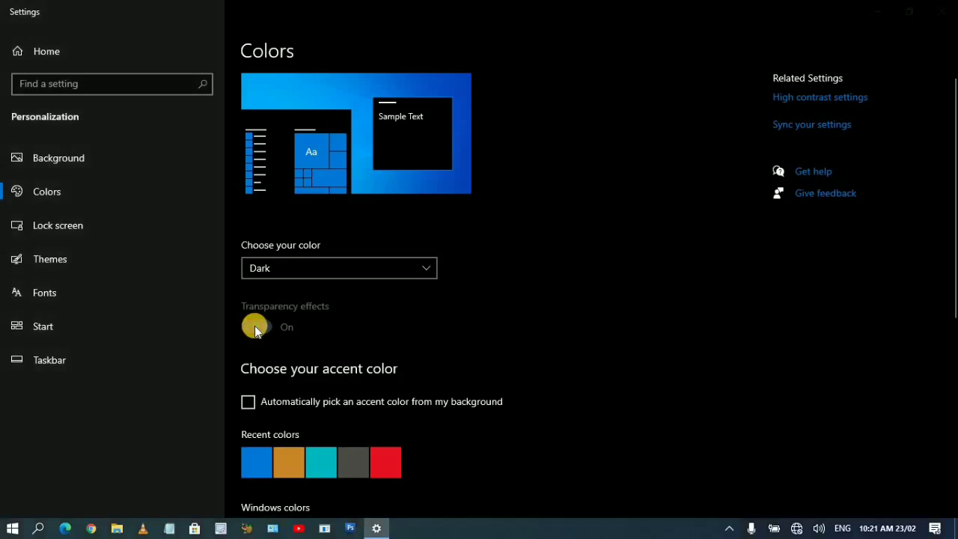
# Choose dark grey from the recent colors as the accent color
pyautogui.scroll(-2, 345, 333)
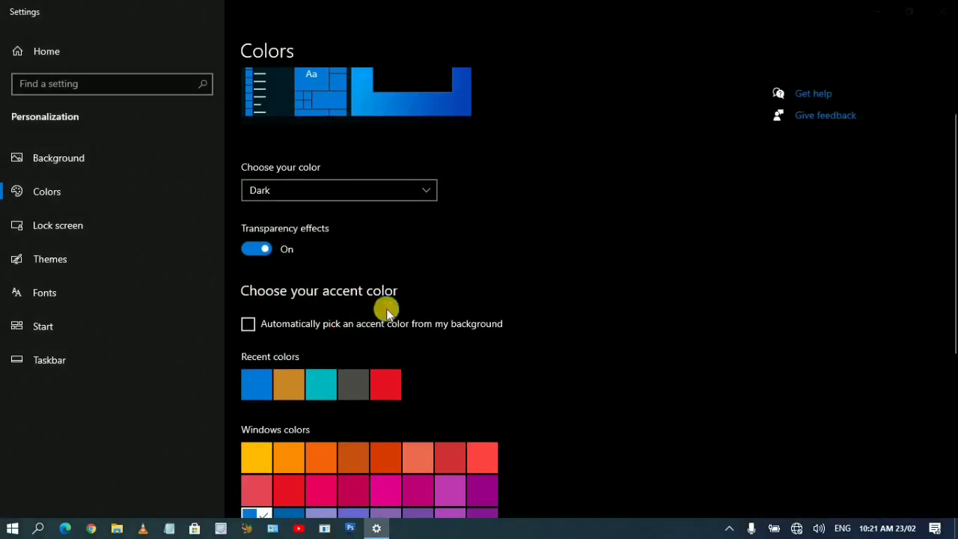
pyautogui.click(353, 389)
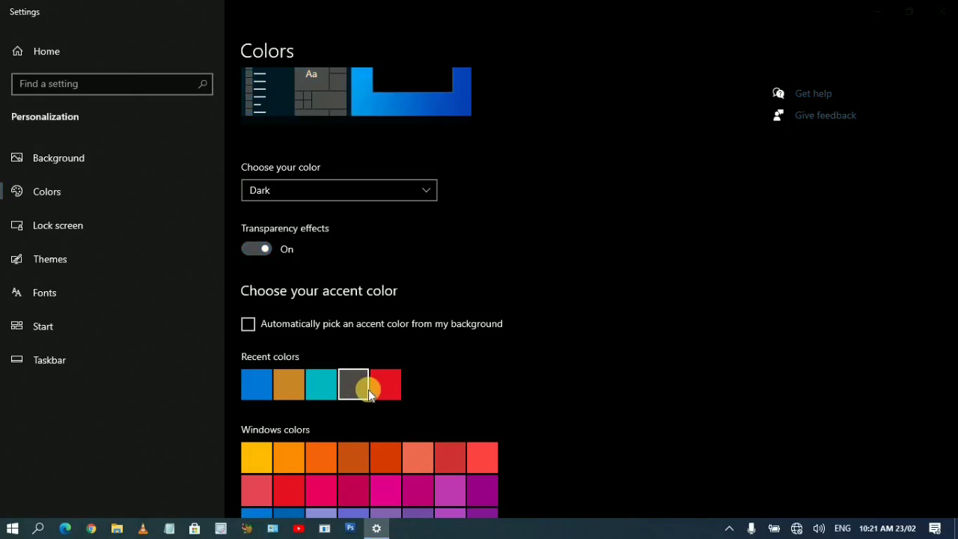
pyautogui.scroll(-5, 496, 383)
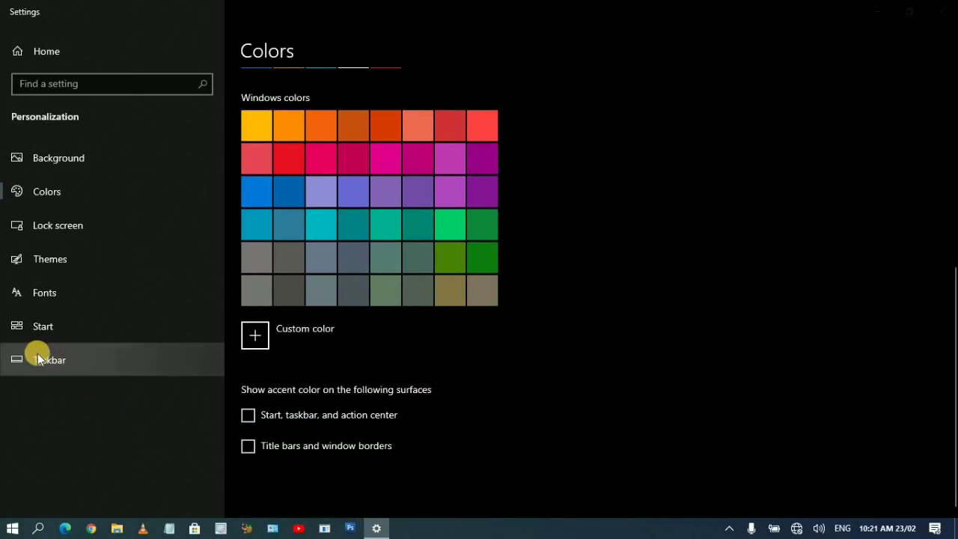
# Return to the taskbar settings, keep "Always, hide labels" for combining taskbar buttons, and close Settings
pyautogui.click(36, 355)
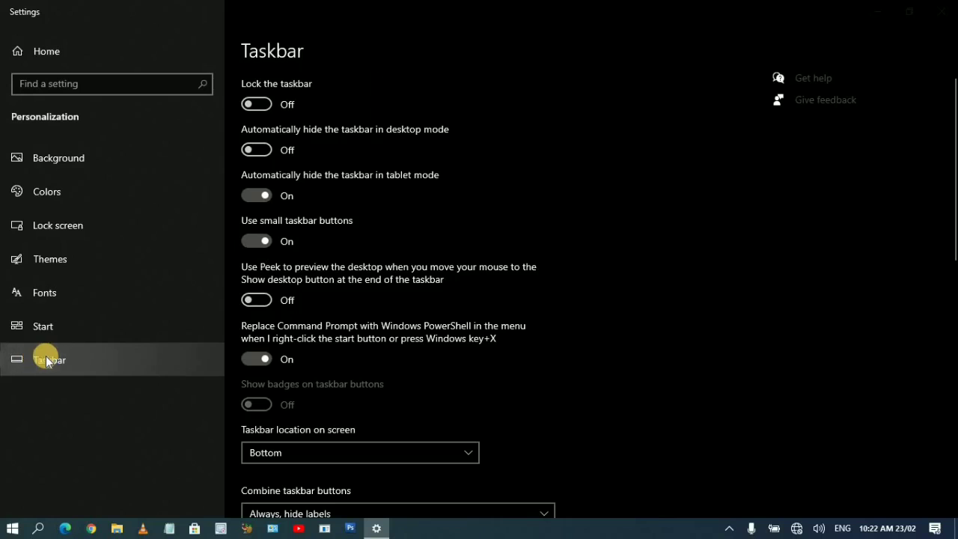
pyautogui.scroll(-2, 393, 373)
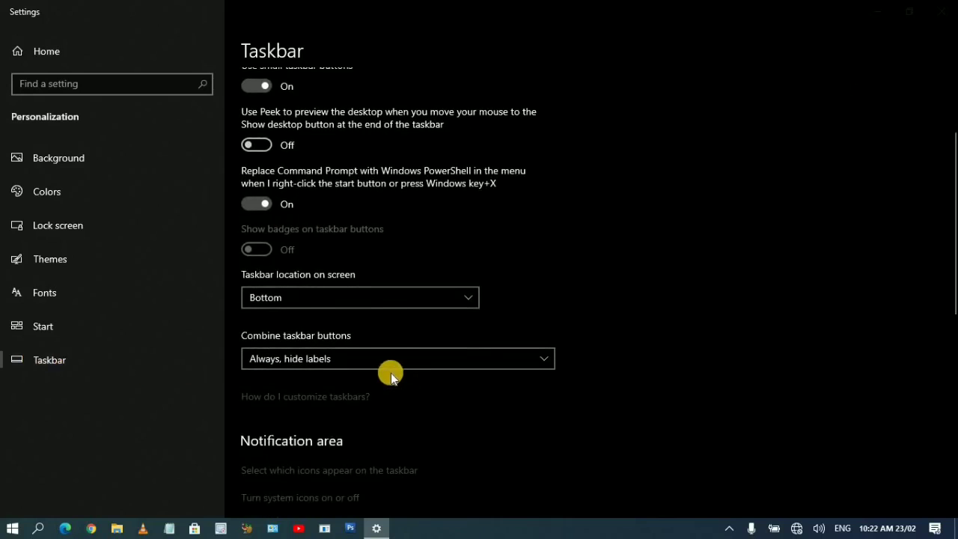
pyautogui.click(313, 361)
pyautogui.click(313, 358)
pyautogui.click(942, 13)
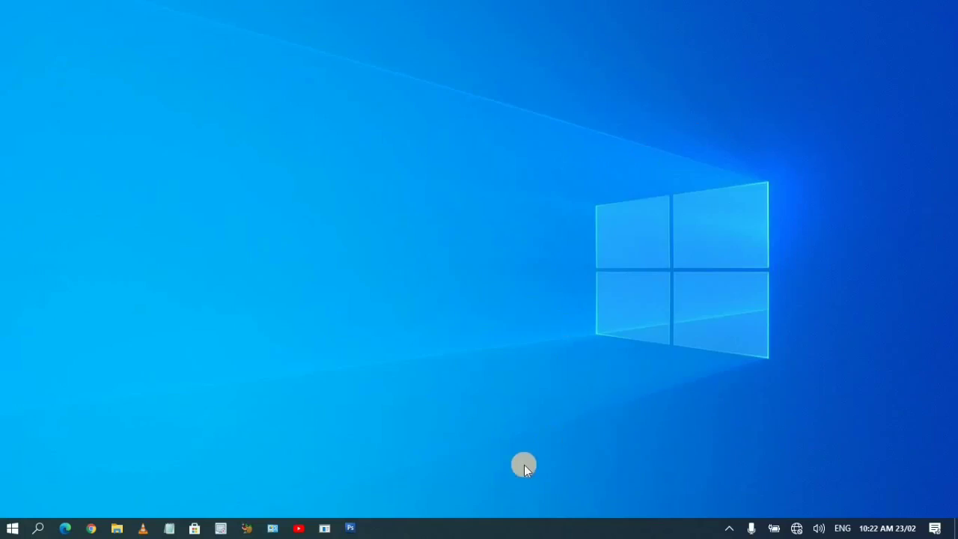
# Add the Links toolbar to the taskbar
pyautogui.rightClick(529, 529)
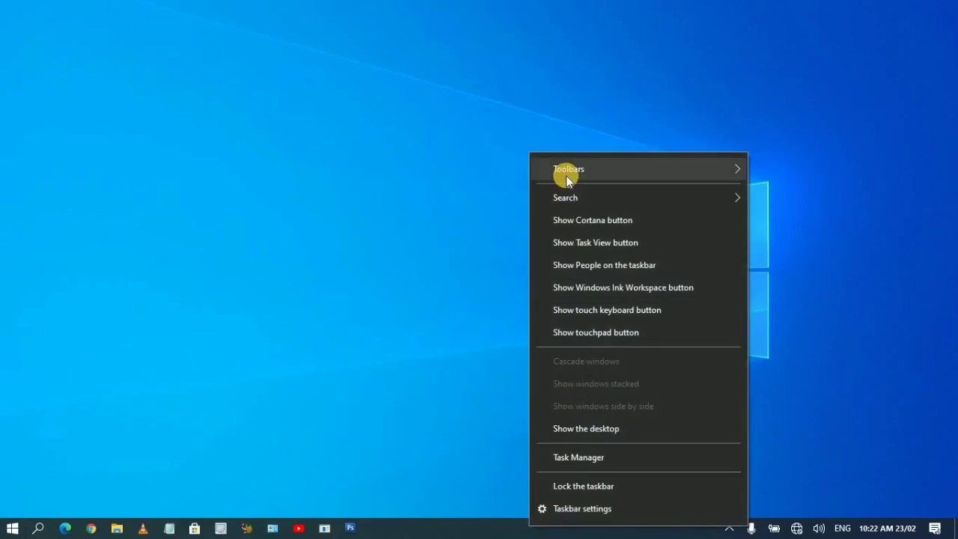
pyautogui.moveTo(566, 176)
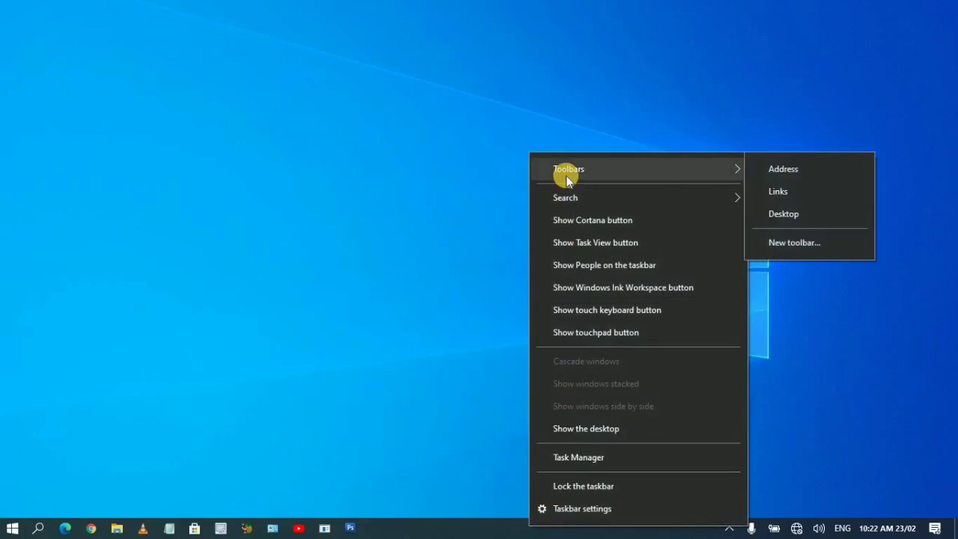
pyautogui.click(791, 194)
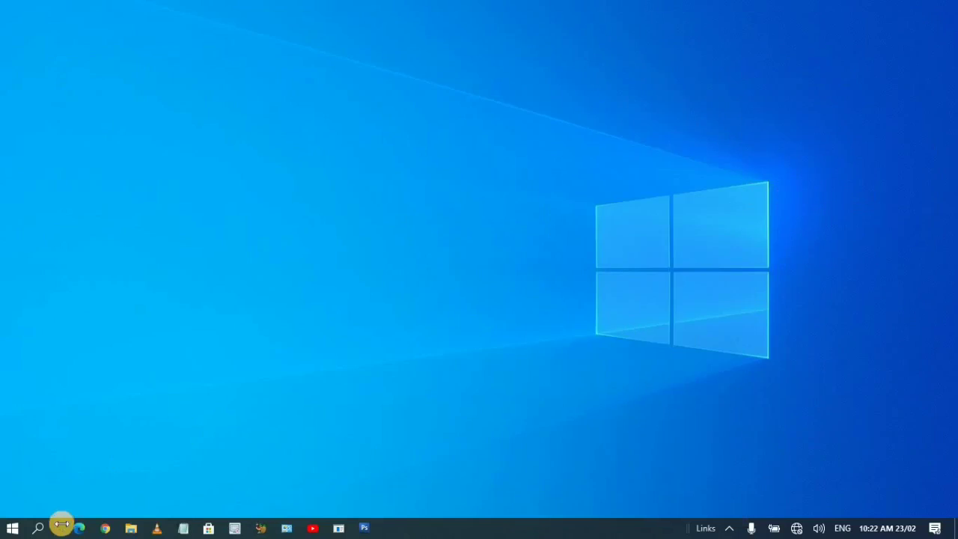
# Place the Links toolbar ahead of the pinned app icons and shift those icons to about the middle of the taskbar
pyautogui.moveTo(57, 527); pyautogui.dragTo(732, 524)
pyautogui.click(731, 528)
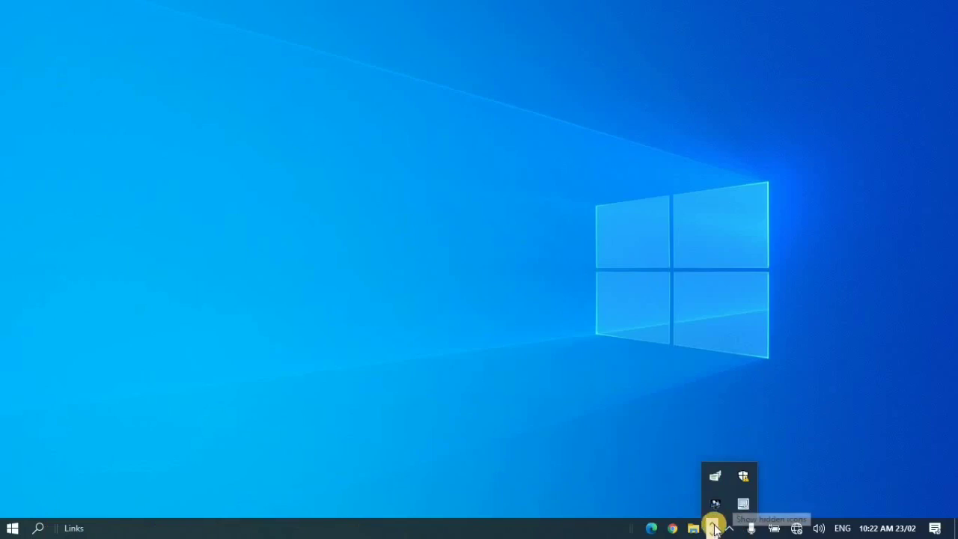
pyautogui.click(535, 528)
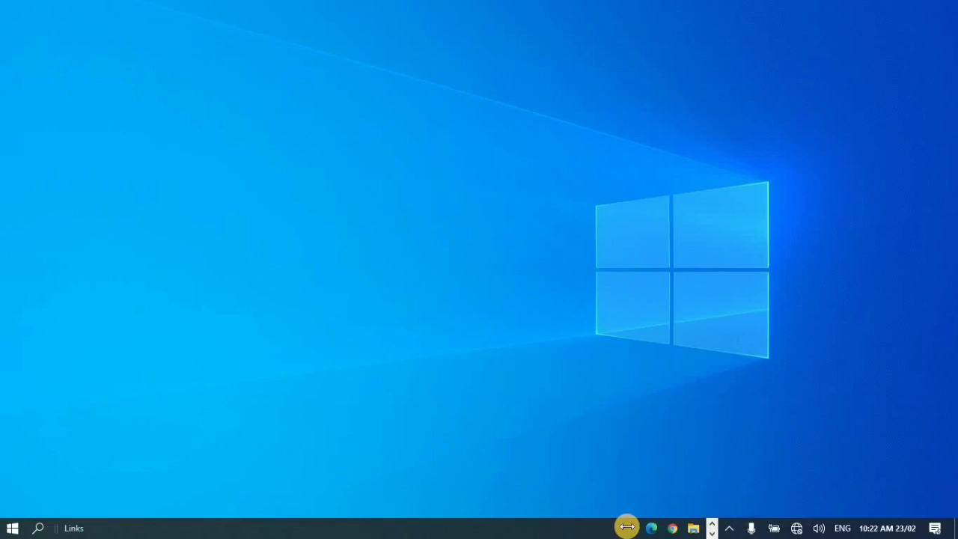
pyautogui.moveTo(619, 528); pyautogui.dragTo(267, 533)
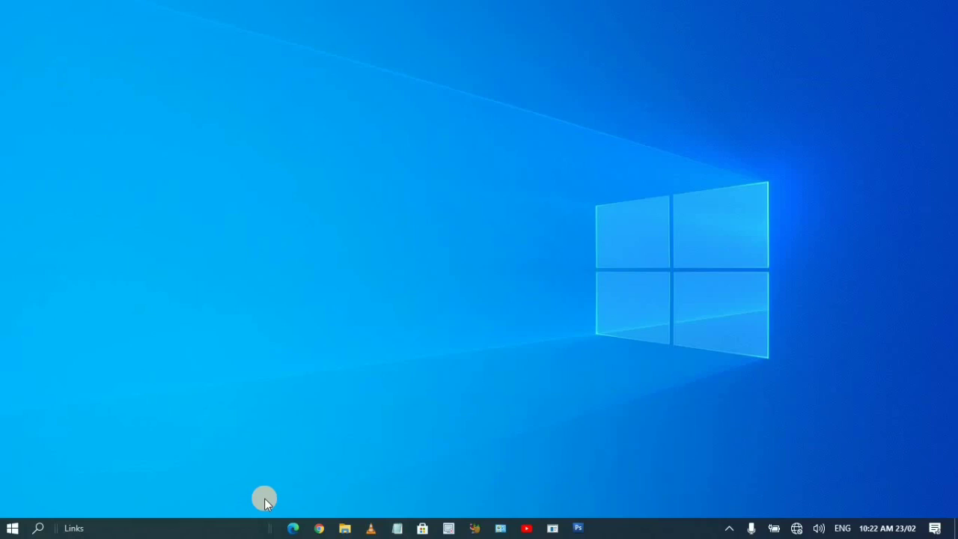
pyautogui.moveTo(270, 526); pyautogui.dragTo(278, 526)
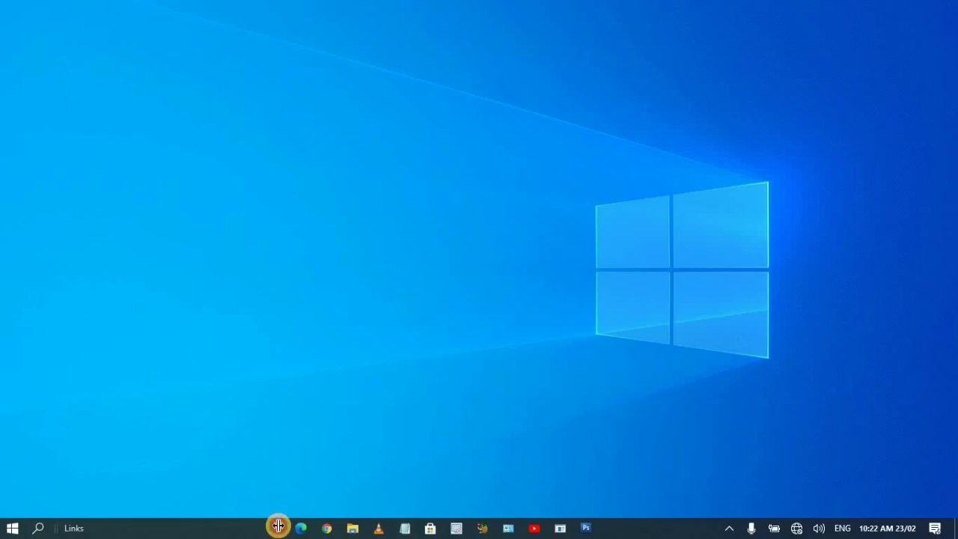
# Hide the Links toolbar's title and text, and lock the taskbar
pyautogui.rightClick(76, 529)
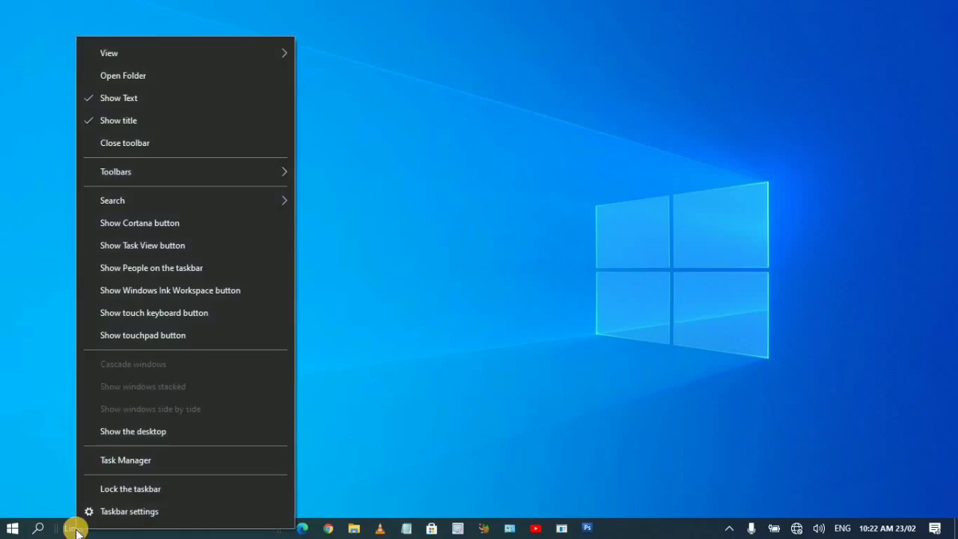
pyautogui.click(118, 121)
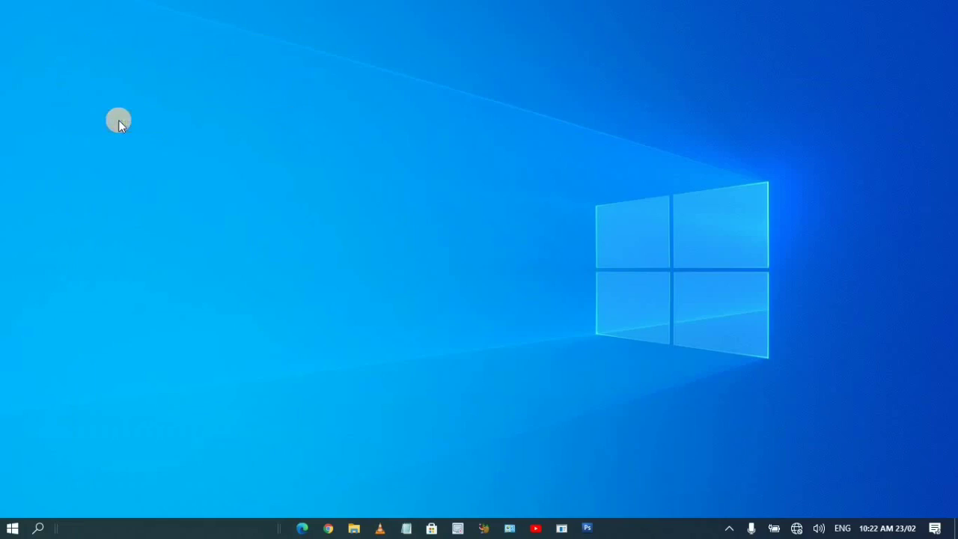
pyautogui.rightClick(54, 529)
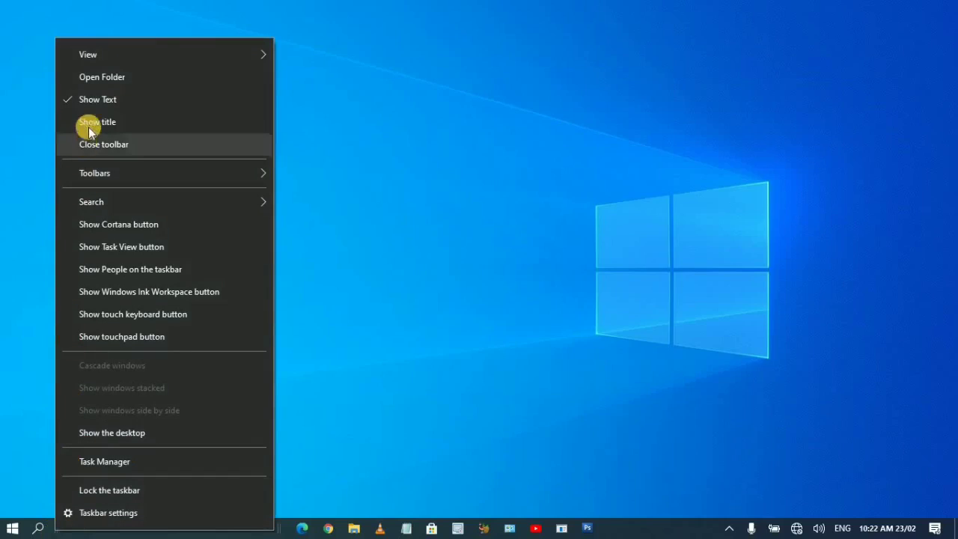
pyautogui.click(90, 100)
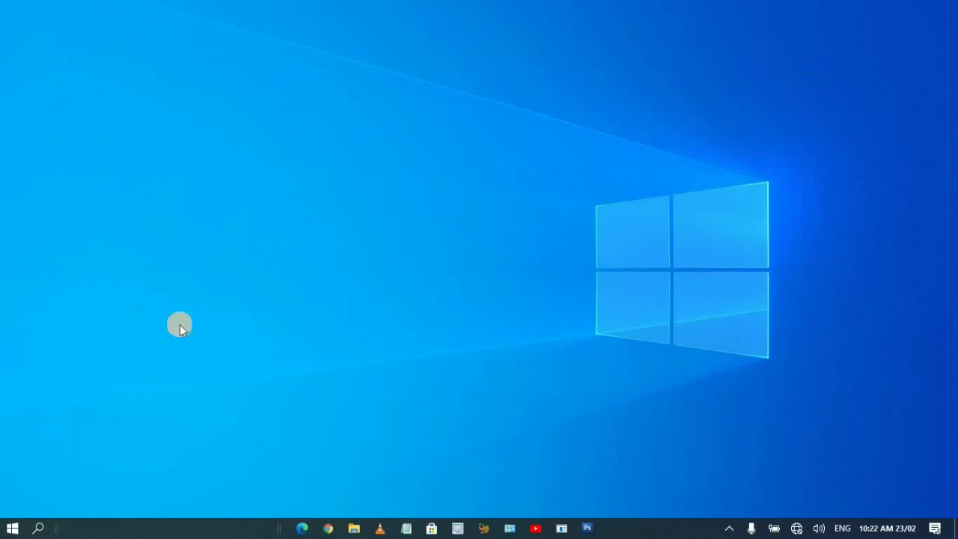
pyautogui.rightClick(268, 528)
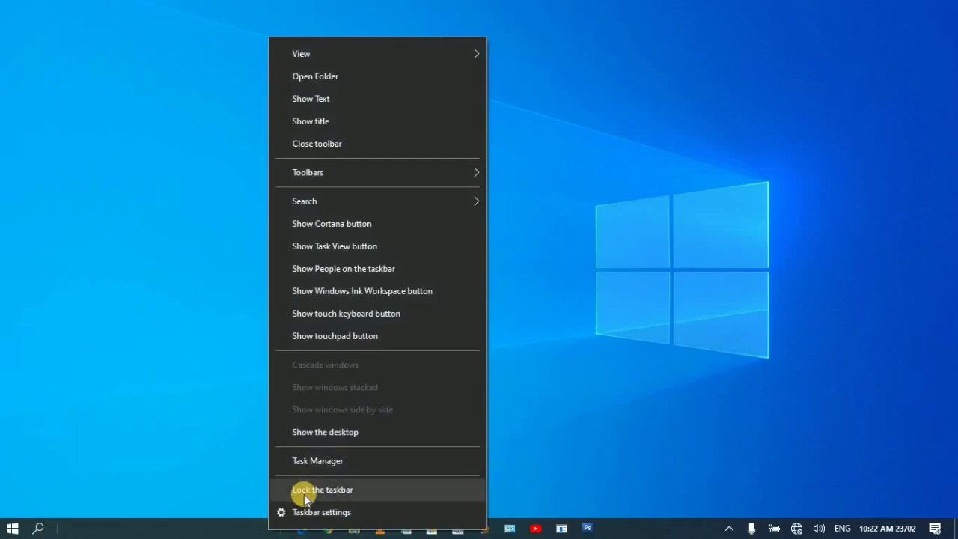
pyautogui.click(306, 491)
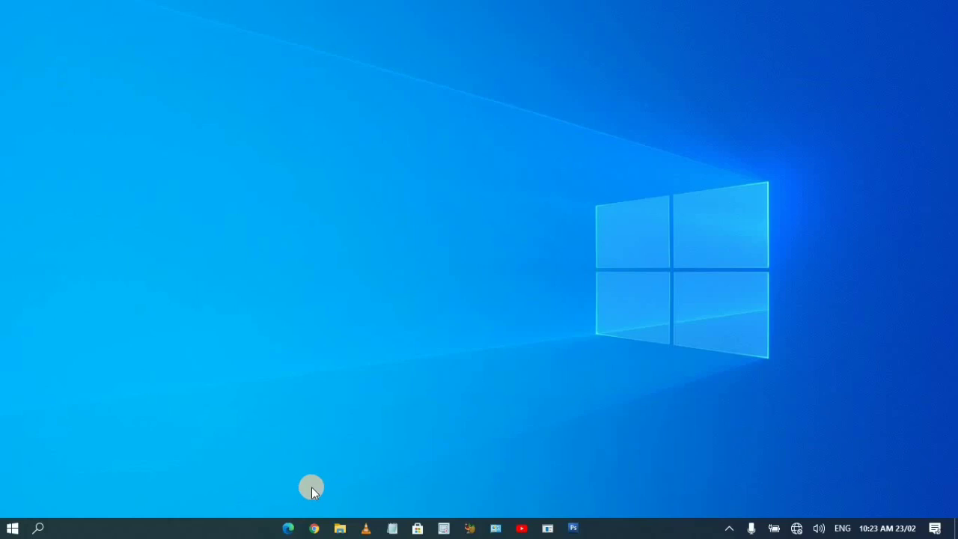
# Set the desktop background to the black picture with the purple and blue wooden head, and close Settings
pyautogui.rightClick(13, 527)
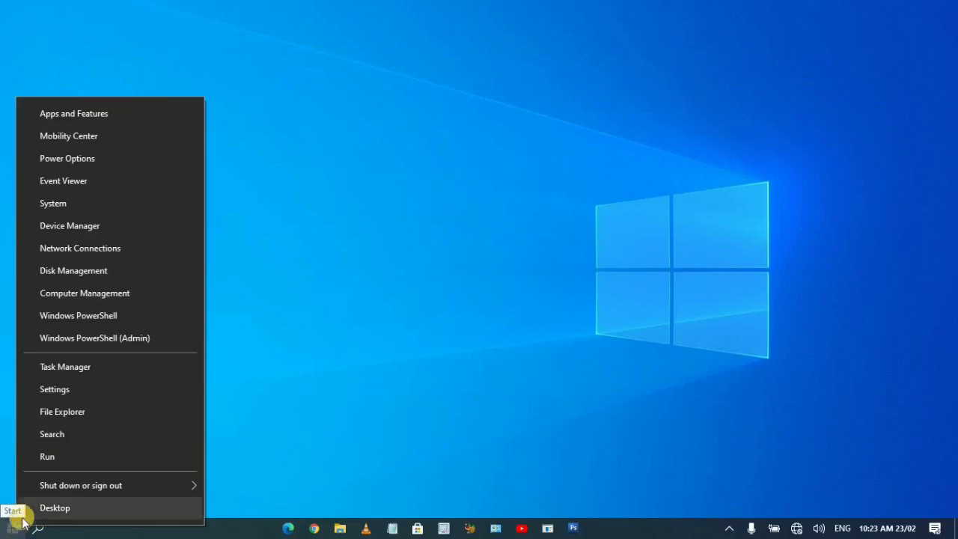
pyautogui.click(46, 393)
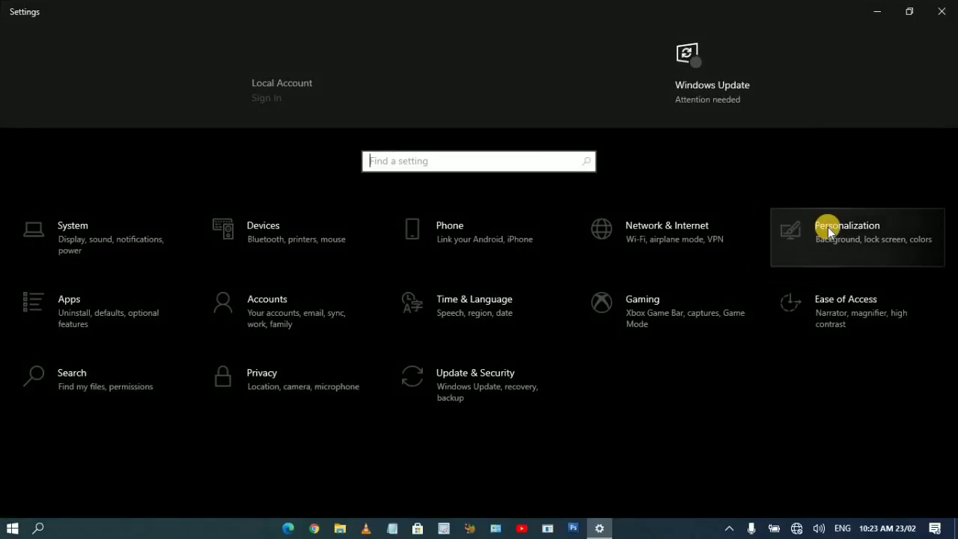
pyautogui.click(828, 227)
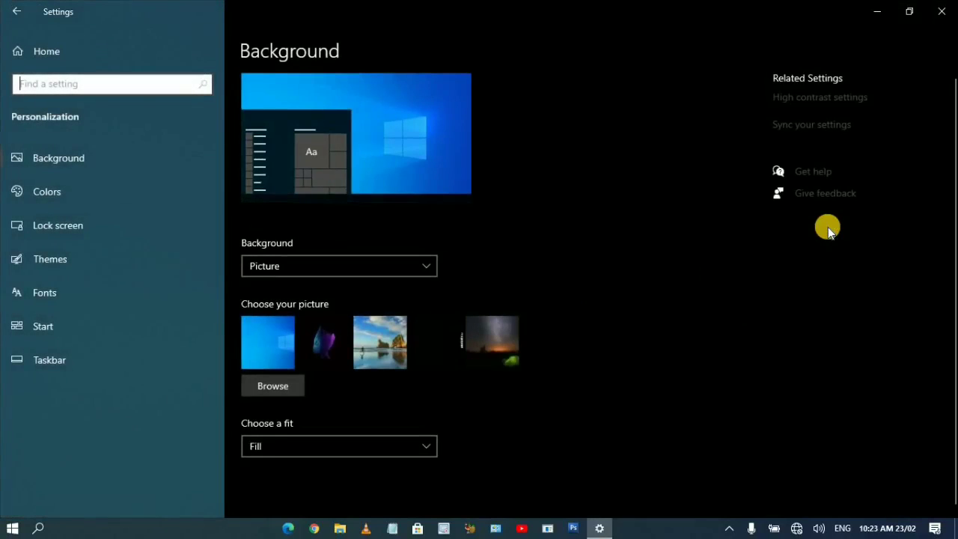
pyautogui.click(61, 168)
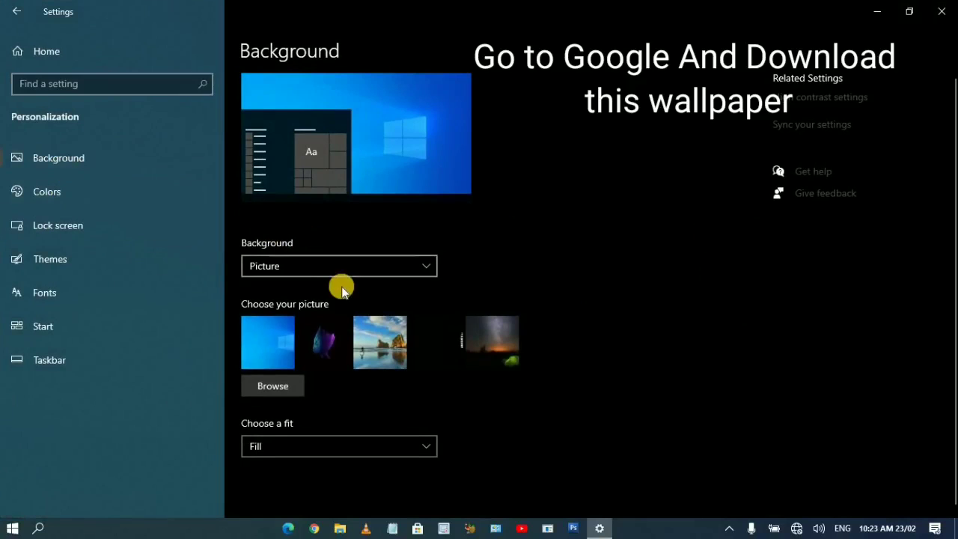
pyautogui.click(325, 343)
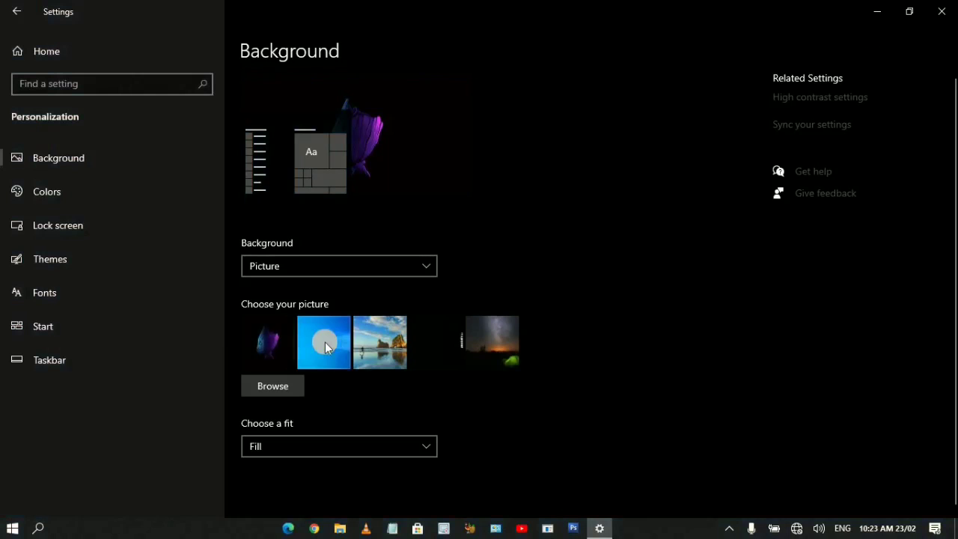
pyautogui.click(942, 12)
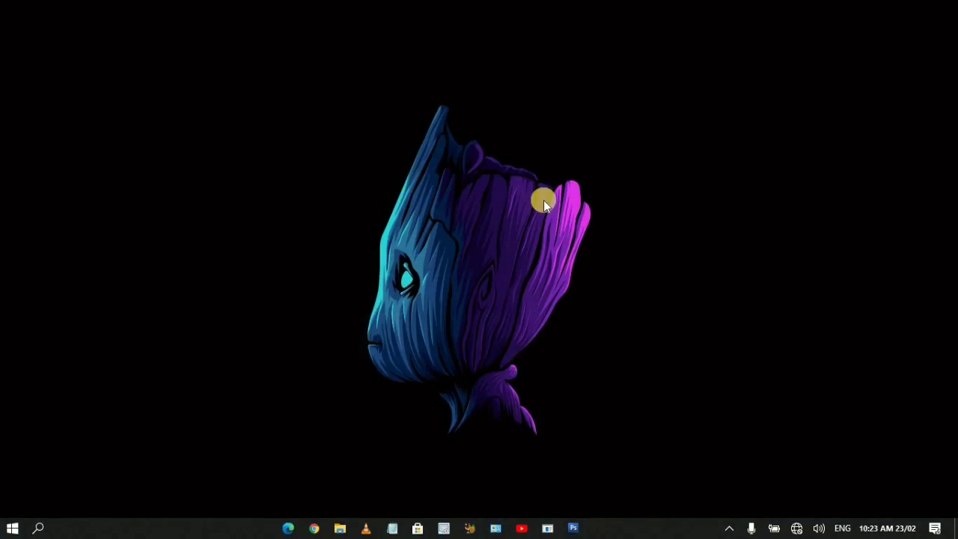
# Show the desktop icons again
pyautogui.click(230, 206)
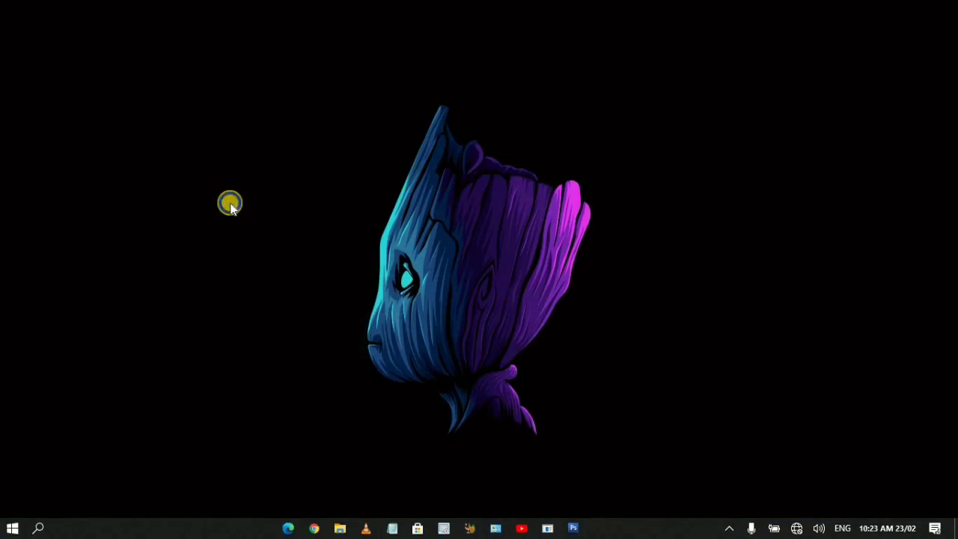
pyautogui.rightClick(230, 206)
pyautogui.moveTo(187, 214)
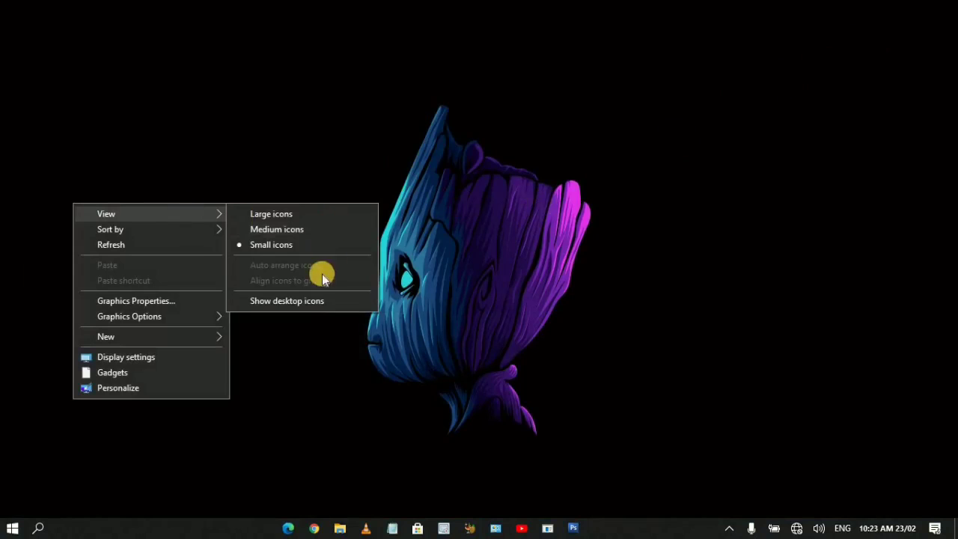
pyautogui.click(305, 307)
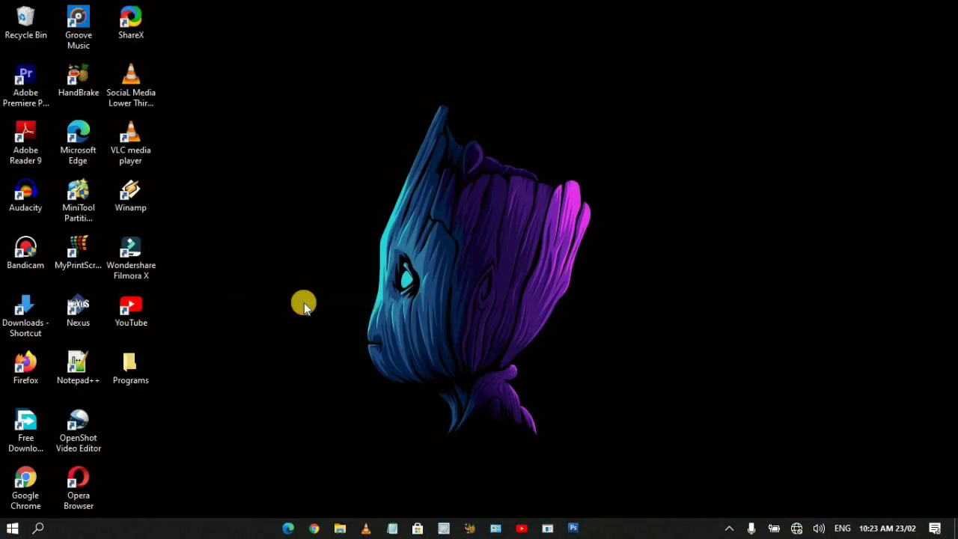
# Create a new desktop folder named Programs and merge it with the existing Programs folder
pyautogui.rightClick(301, 129)
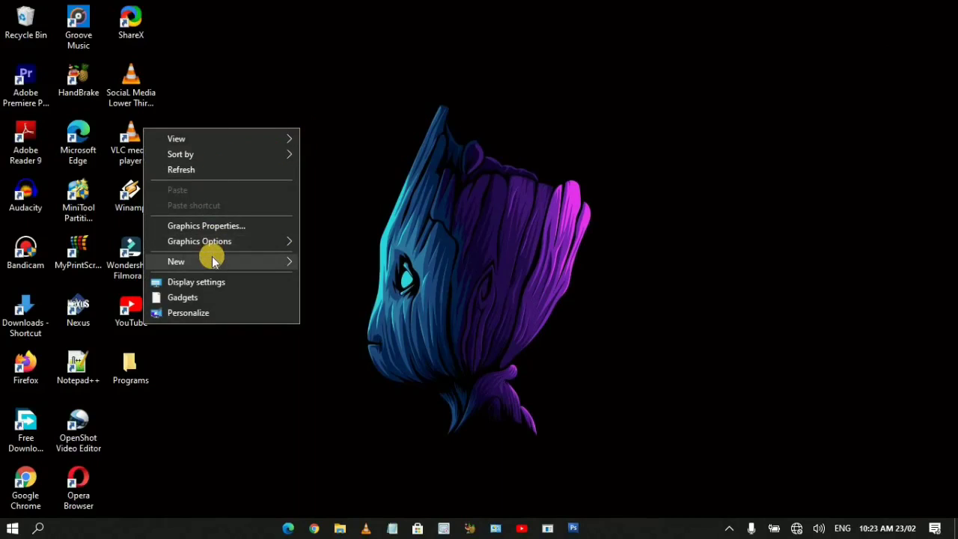
pyautogui.moveTo(214, 262)
pyautogui.click(332, 262)
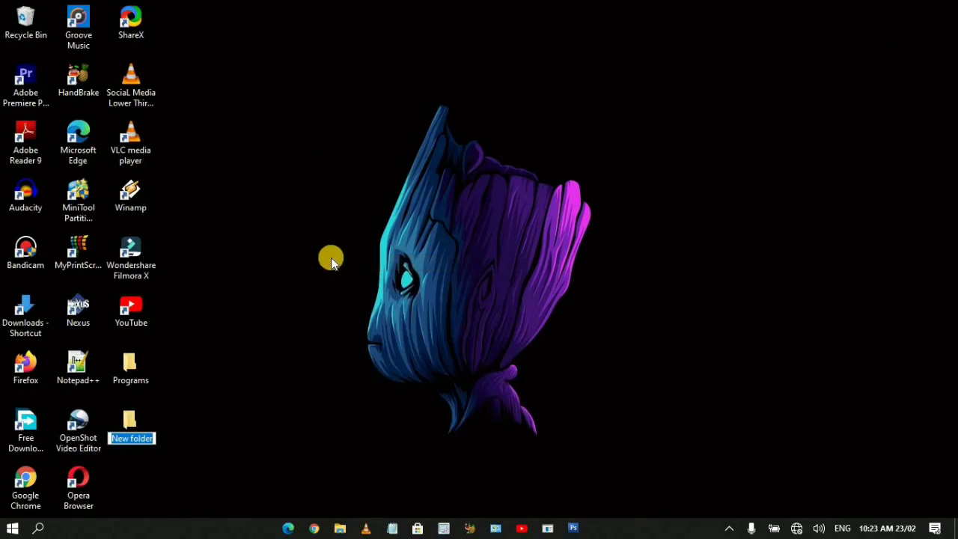
pyautogui.write('P')
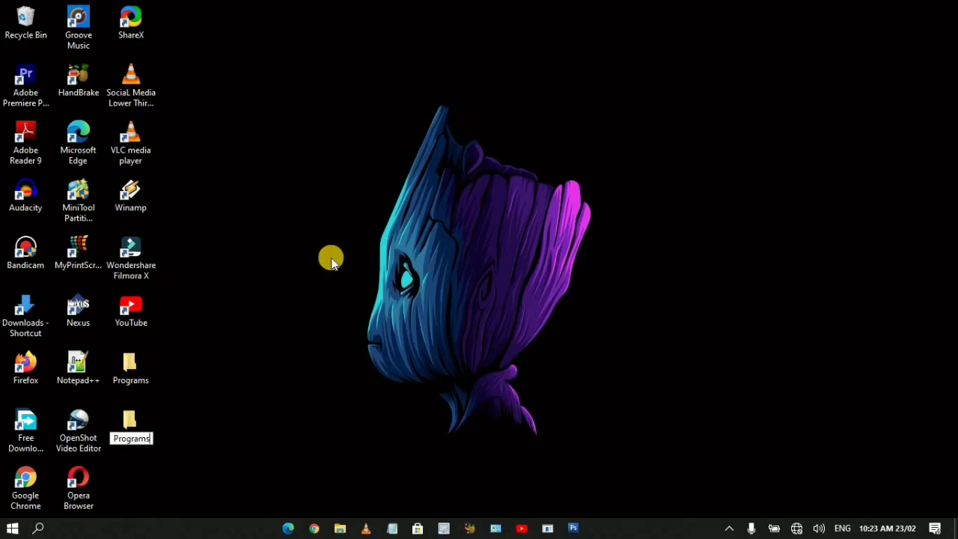
pyautogui.write('rograms')
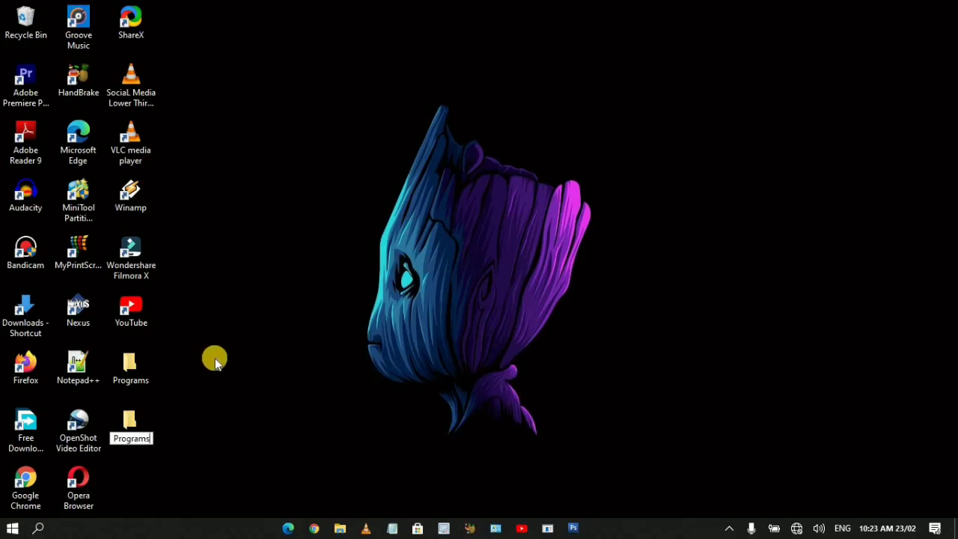
pyautogui.click(193, 426)
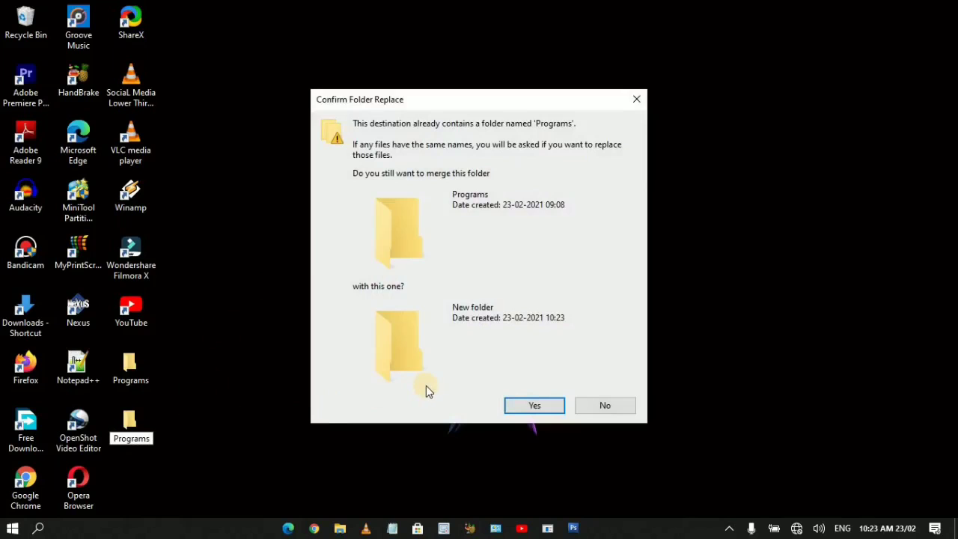
pyautogui.click(531, 405)
pyautogui.moveTo(529, 402); pyautogui.dragTo(282, 162)
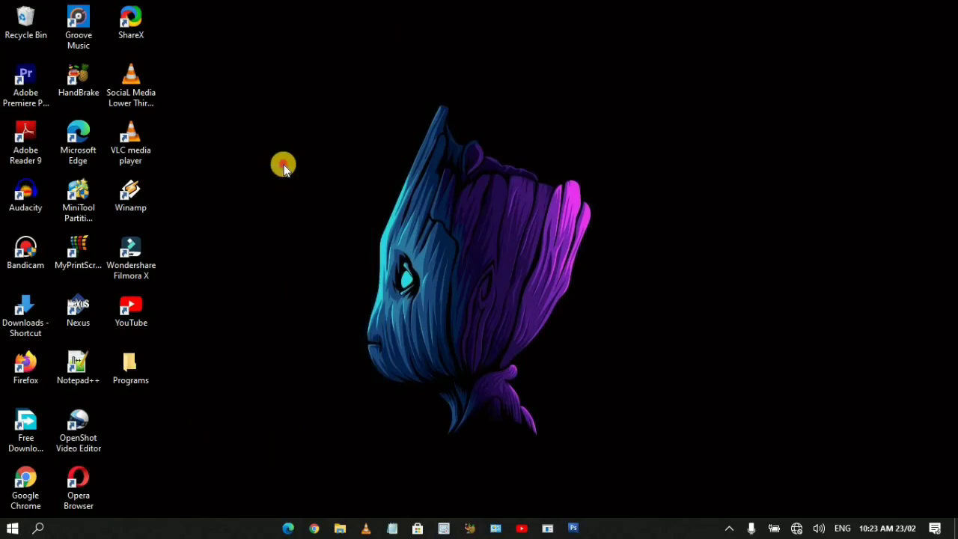
# Turn off automatic arrangement of the desktop icons
pyautogui.rightClick(277, 90)
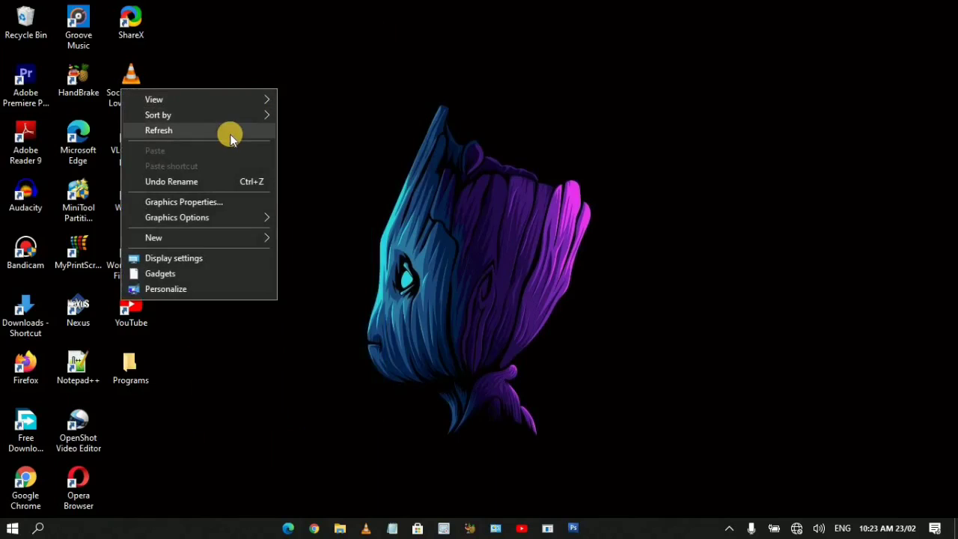
pyautogui.moveTo(250, 100)
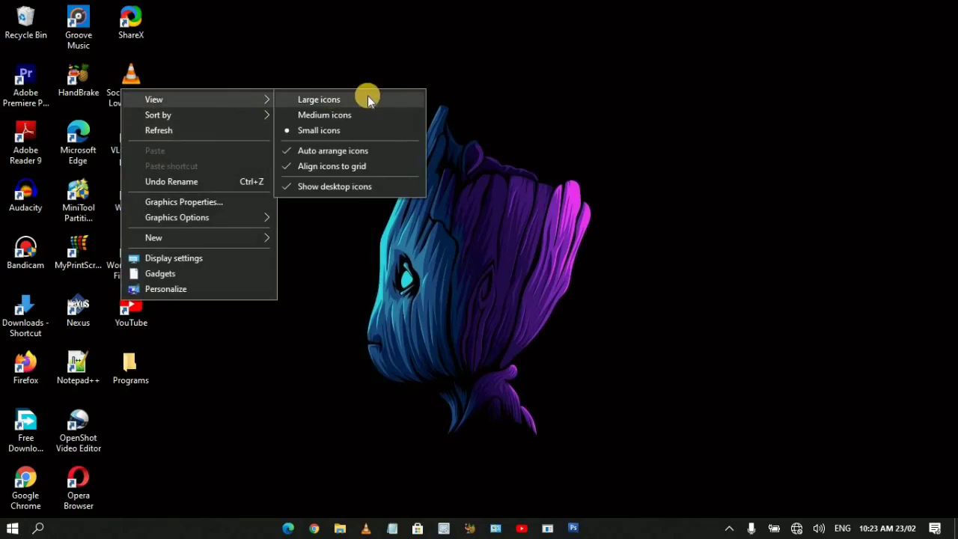
pyautogui.click(338, 151)
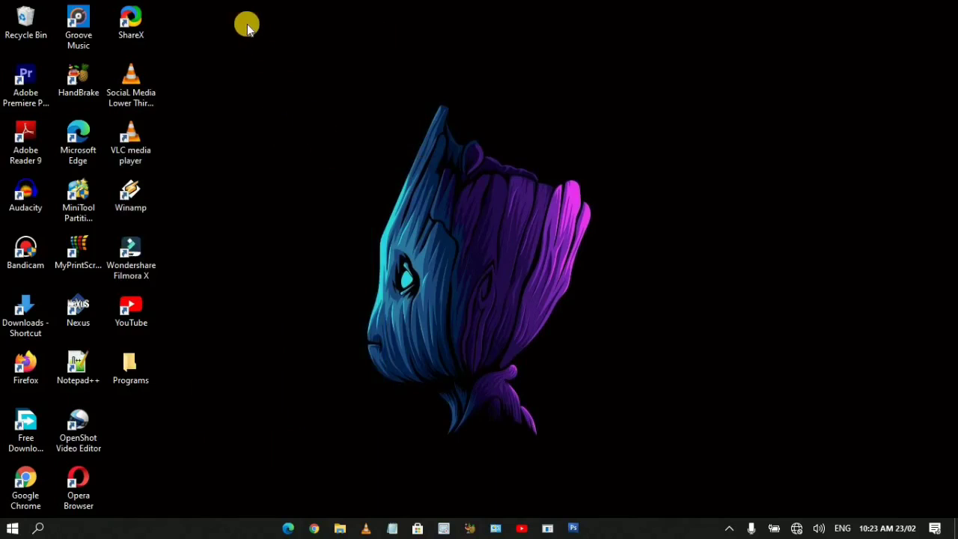
# Move the shortcuts in the second and third icon columns of the desktop into the Programs folder
pyautogui.moveTo(238, 8); pyautogui.dragTo(75, 313)
pyautogui.moveTo(78, 142); pyautogui.dragTo(127, 367)
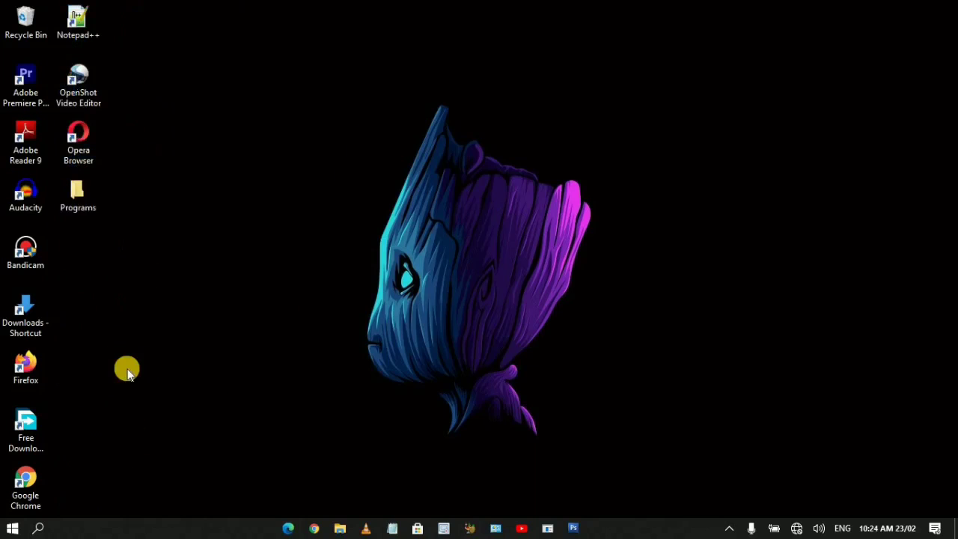
pyautogui.moveTo(141, 11); pyautogui.dragTo(89, 153)
pyautogui.moveTo(75, 97); pyautogui.dragTo(77, 188)
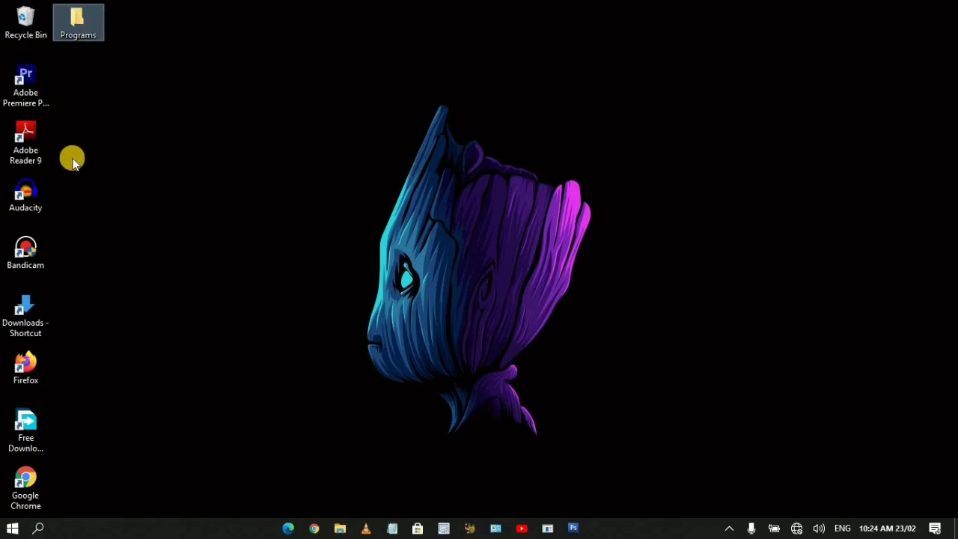
# Move the remaining shortcuts into Programs, and place the Recycle Bin in the desktop's upper-right corner and Programs in the upper-left corner
pyautogui.moveTo(64, 69); pyautogui.dragTo(26, 479)
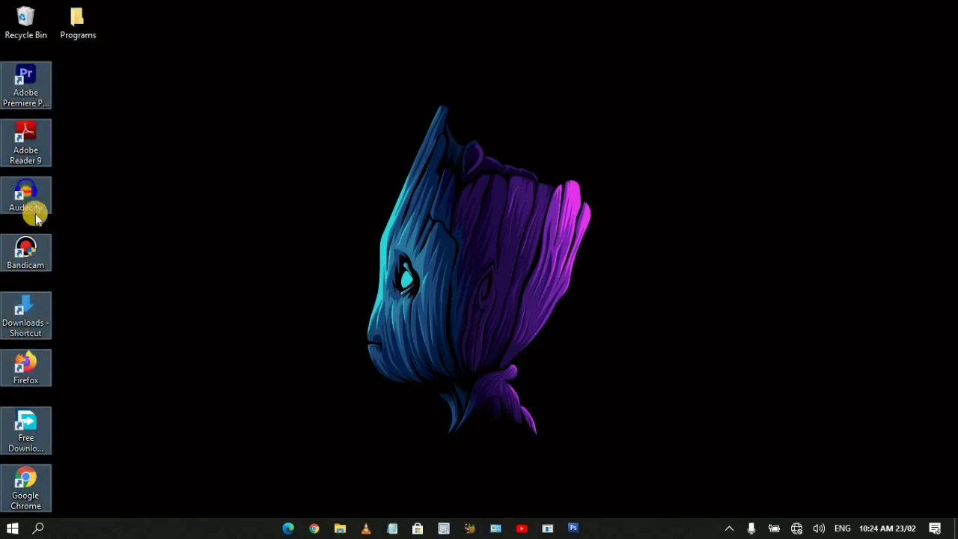
pyautogui.moveTo(36, 213); pyautogui.dragTo(931, 32)
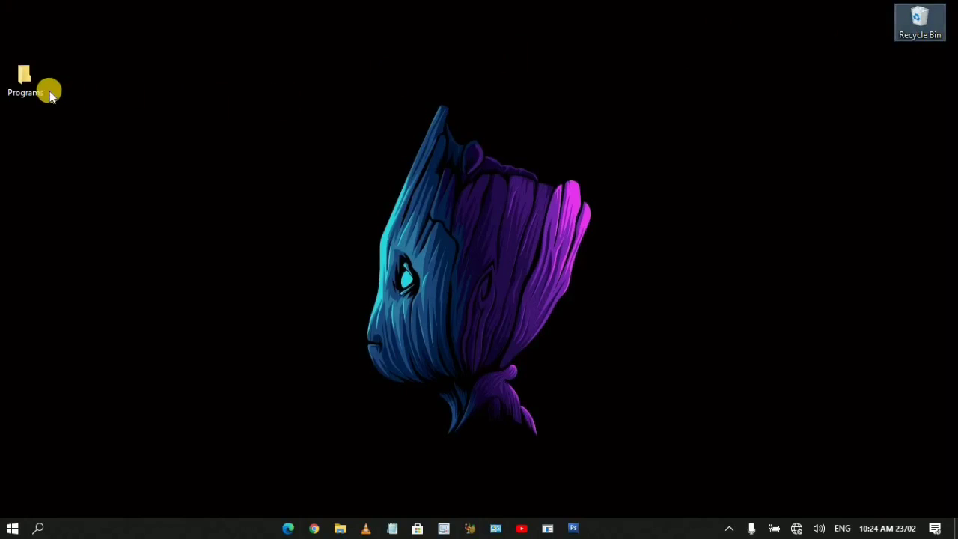
pyautogui.moveTo(30, 77); pyautogui.dragTo(33, 21)
pyautogui.click(70, 136)
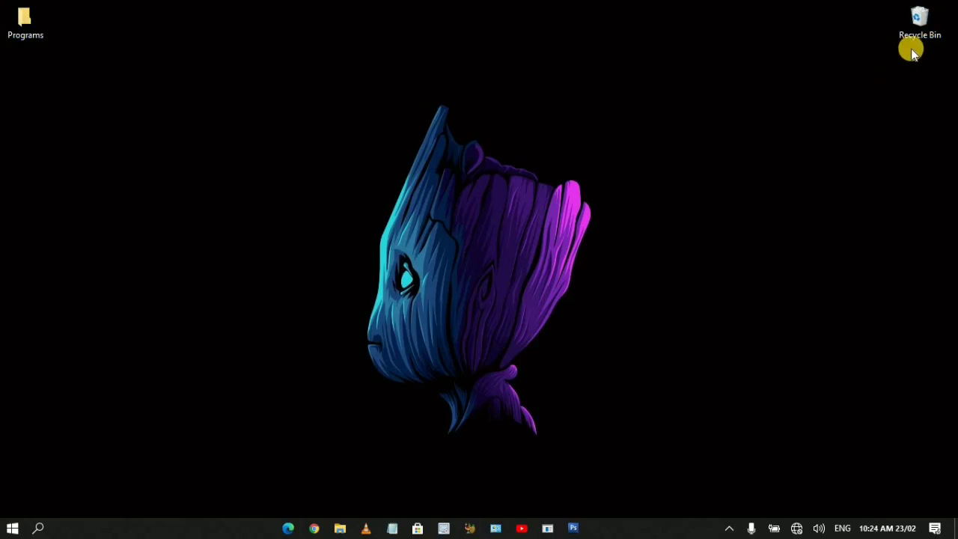
# Try to rename the Recycle Bin with a blank name
pyautogui.rightClick(911, 32)
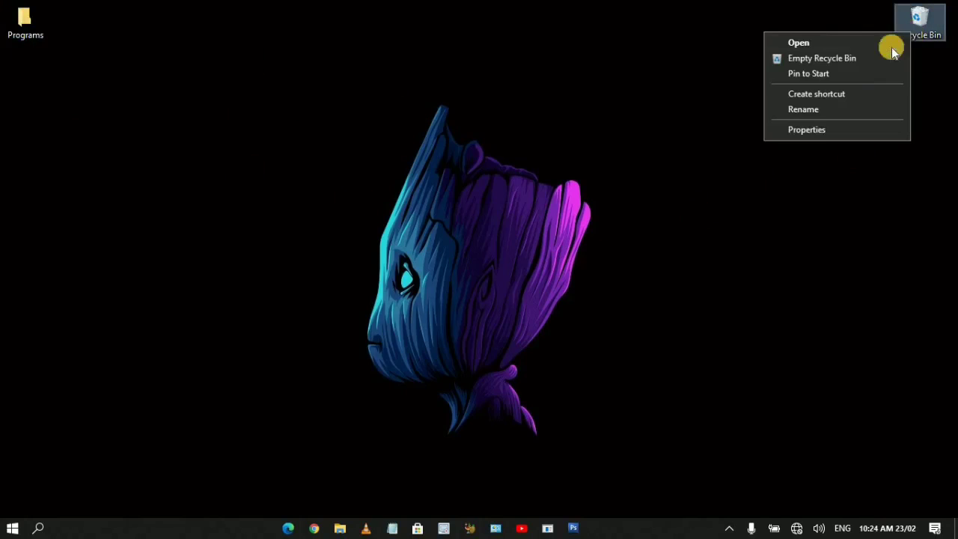
pyautogui.click(802, 110)
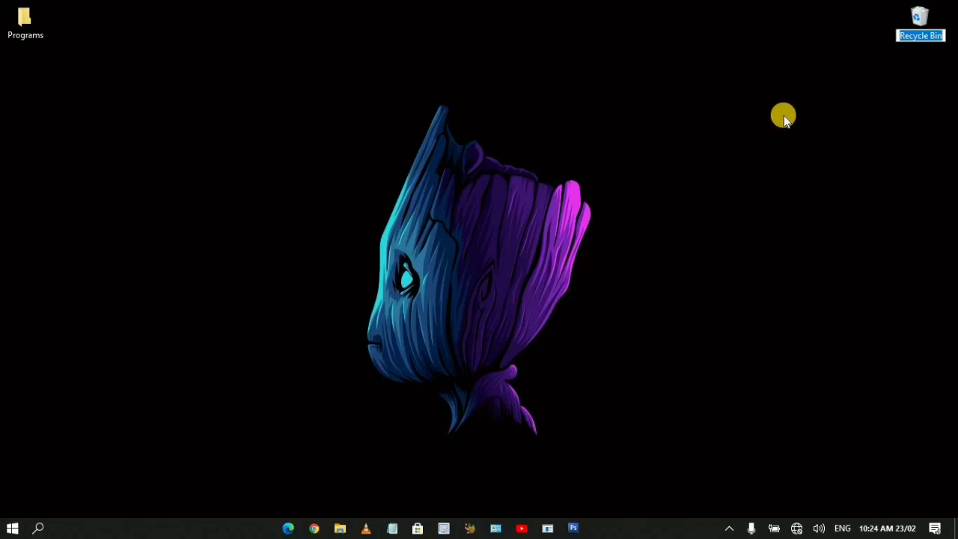
pyautogui.press('Escape')
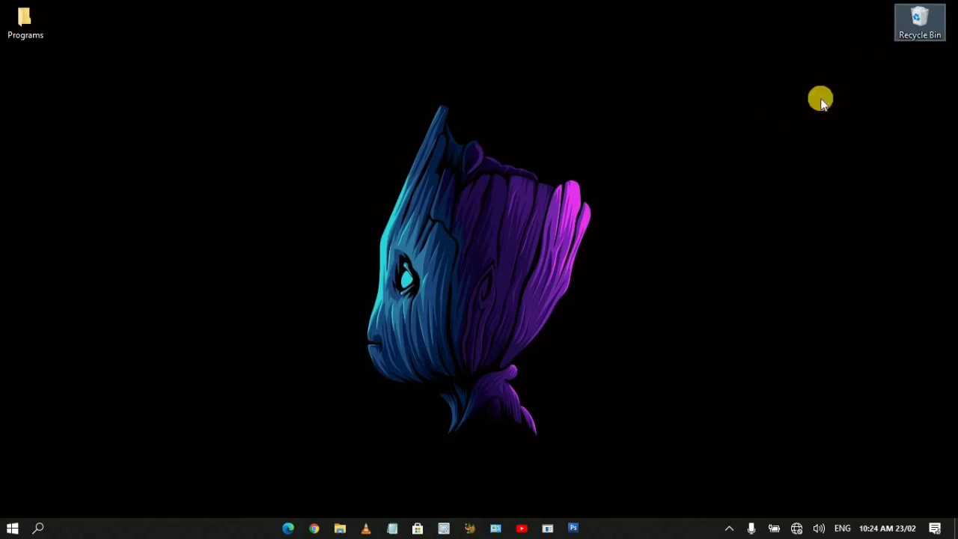
pyautogui.rightClick(915, 30)
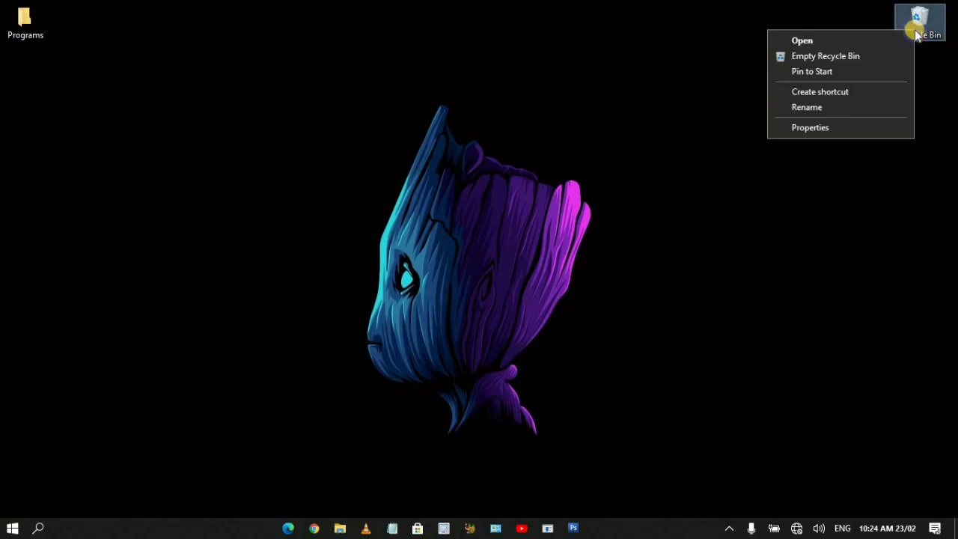
pyautogui.click(806, 107)
pyautogui.press('BackSpace')
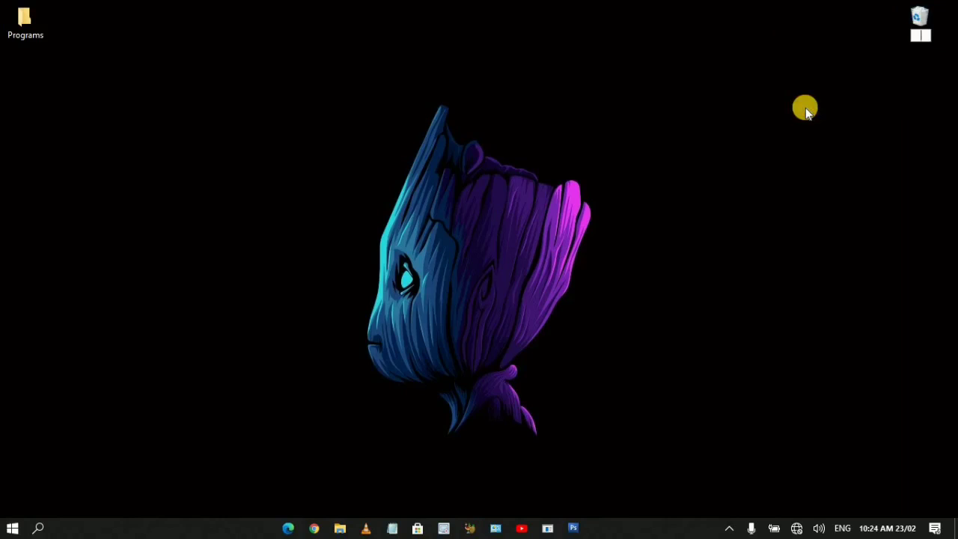
pyautogui.press('Escape')
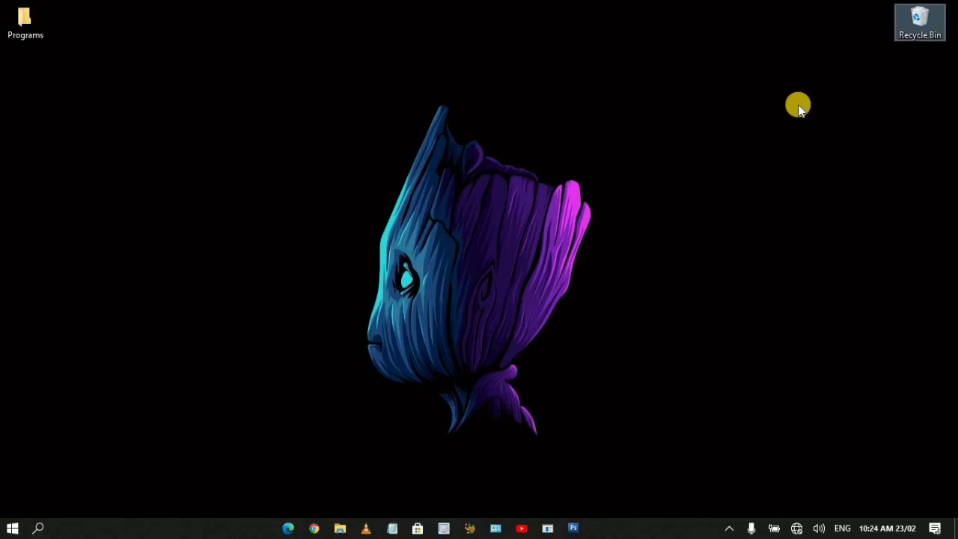
pyautogui.click(799, 107)
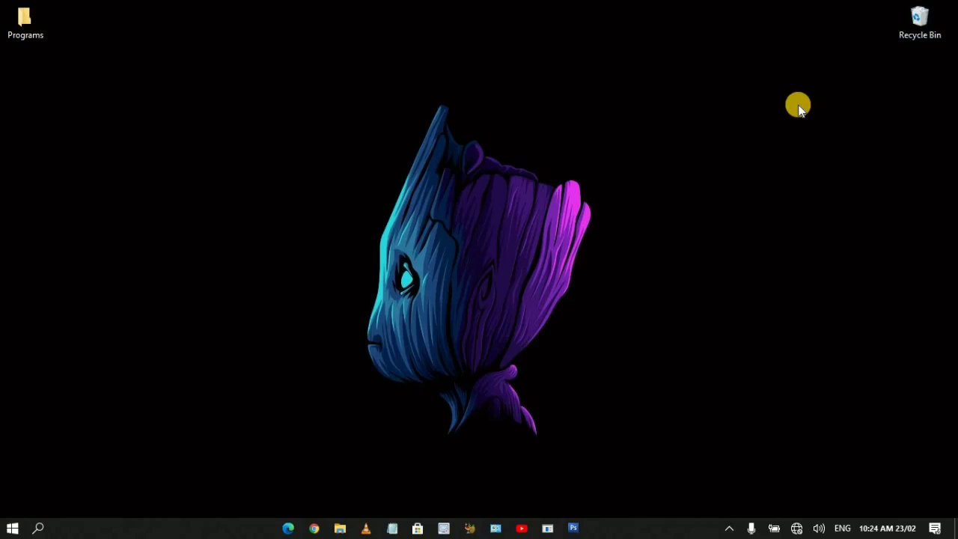